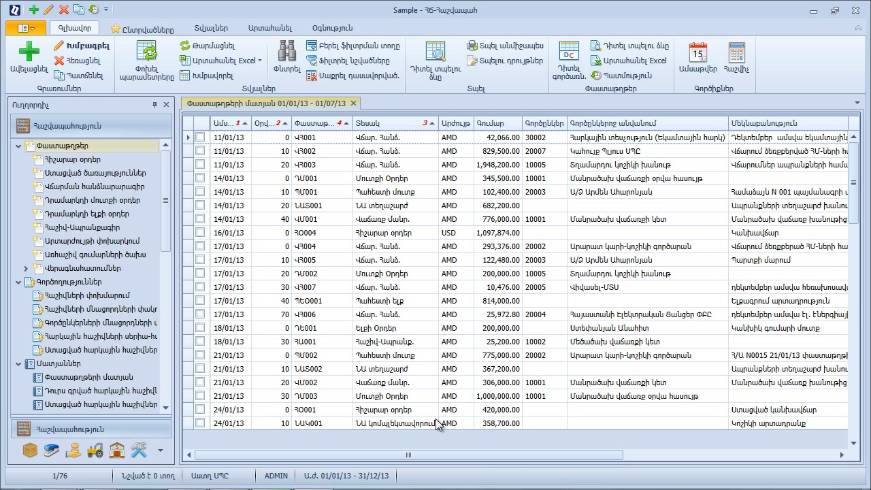
Step: Open the 21/01/13 cash receipt order from the document journal, examine its full form and transaction row, and close it
left_click(426, 396)
right_click(426, 397)
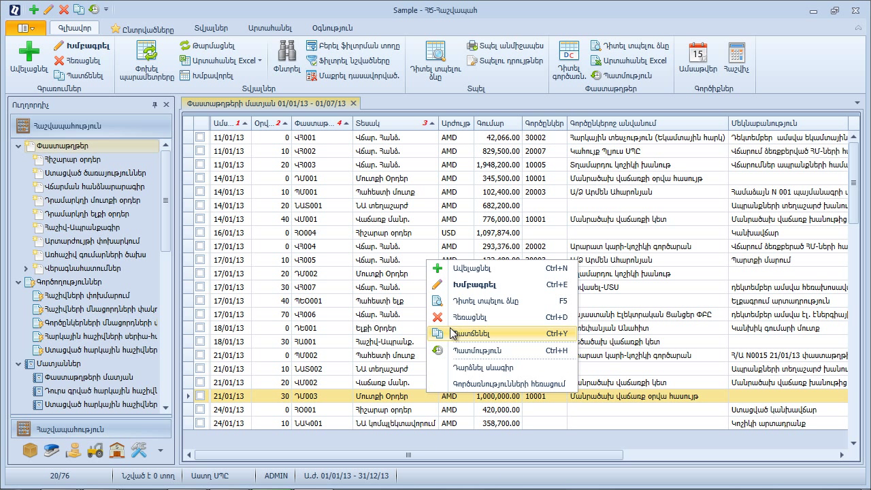
left_click(457, 289)
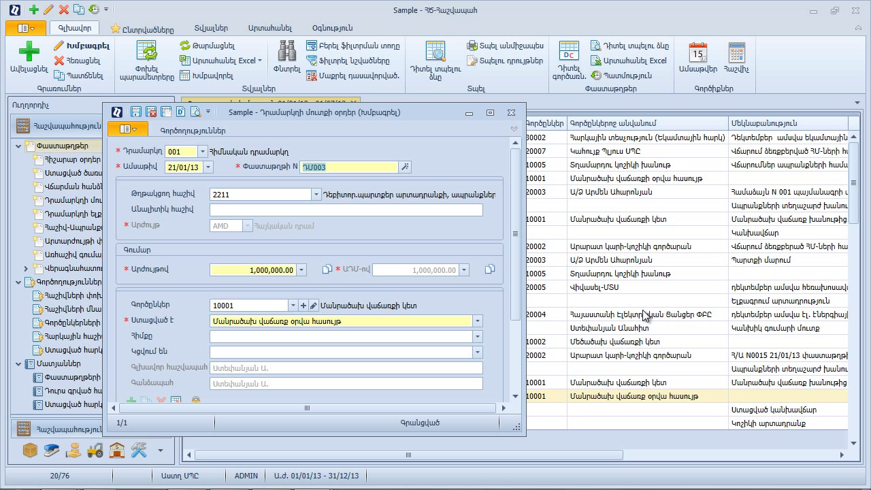
scroll(519, 322, "down", 1)
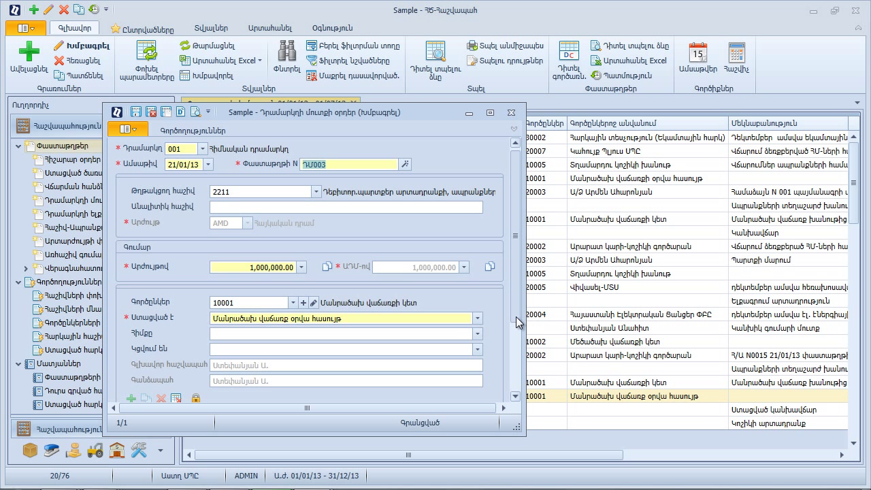
left_click_drag(519, 322, 518, 379)
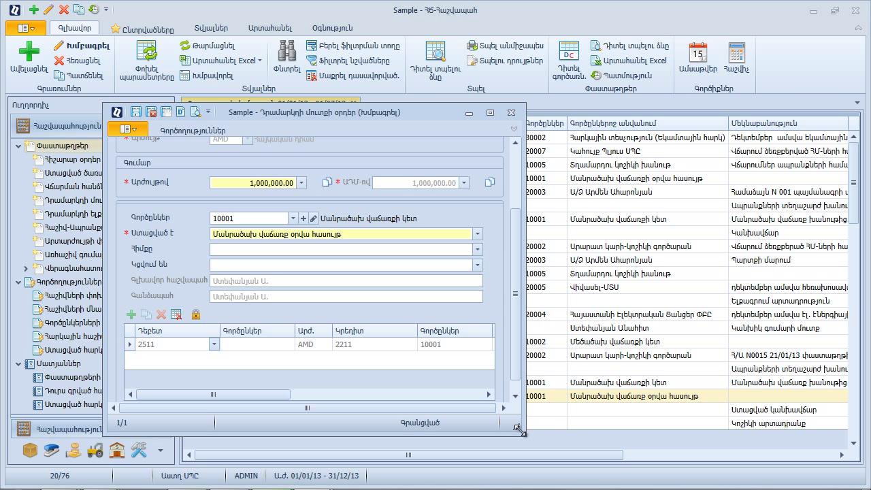
left_click_drag(518, 427, 763, 467)
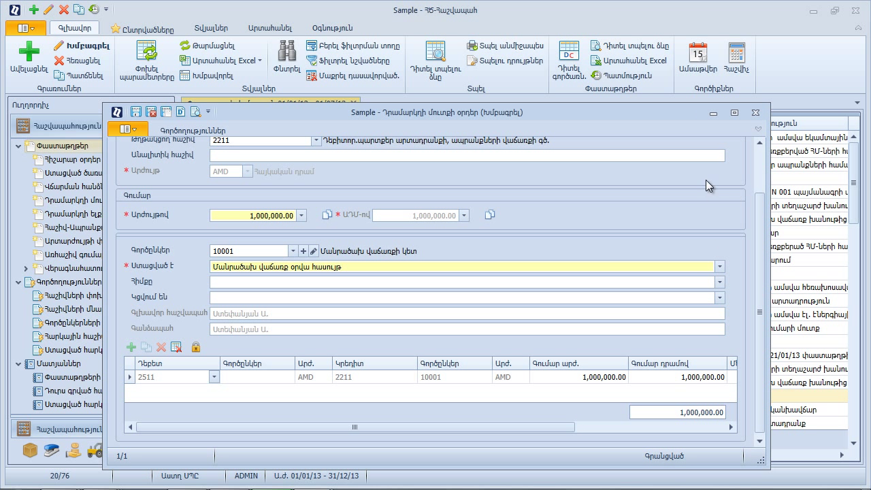
left_click_drag(701, 106, 702, 26)
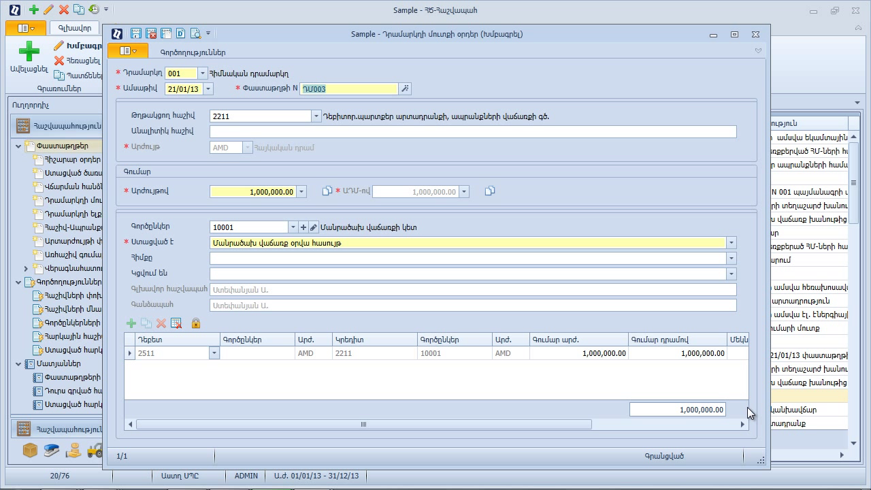
left_click(755, 34)
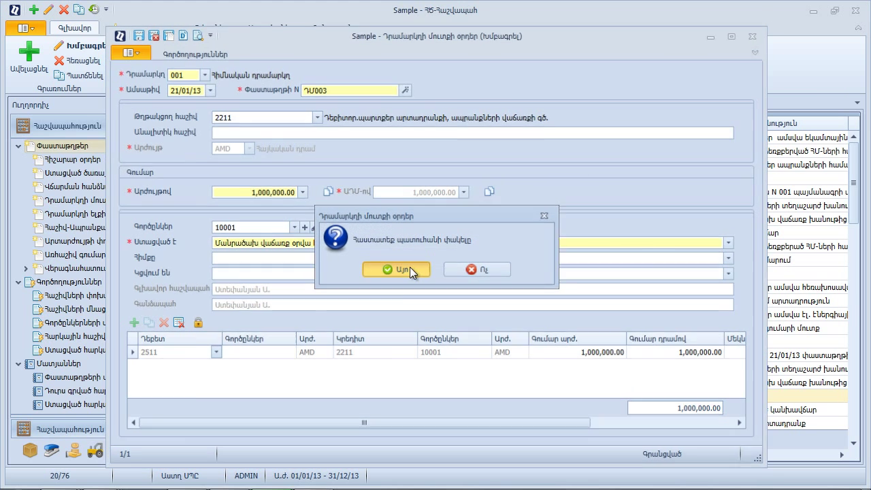
left_click(402, 268)
Step: Reopen the 21/01/13 cash receipt order for editing and inspect the status and transaction columns in the document journal
right_click(414, 395)
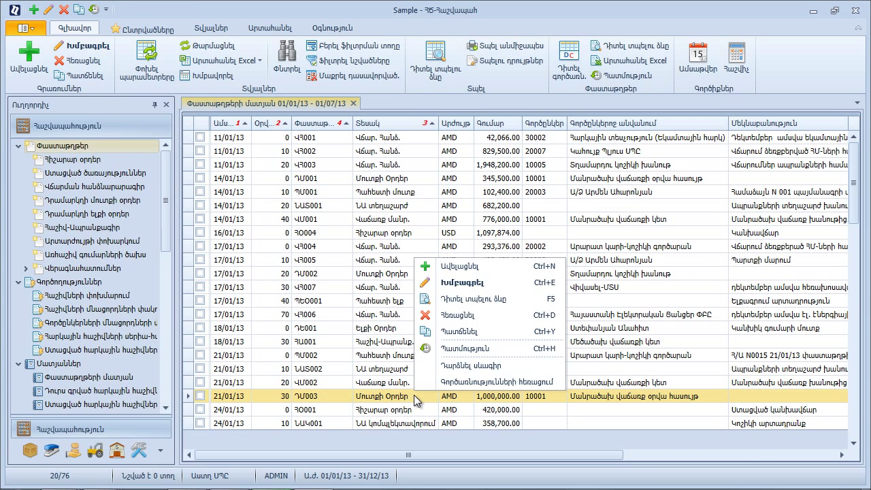
left_click(456, 289)
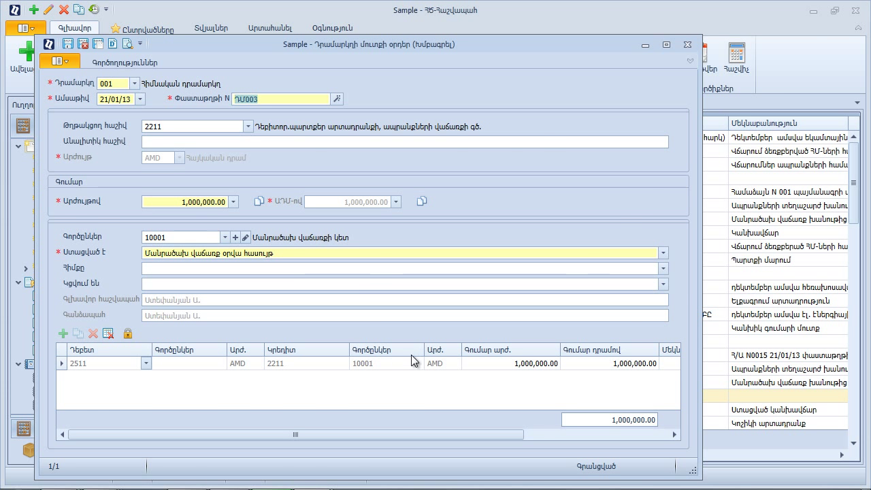
key("Escape")
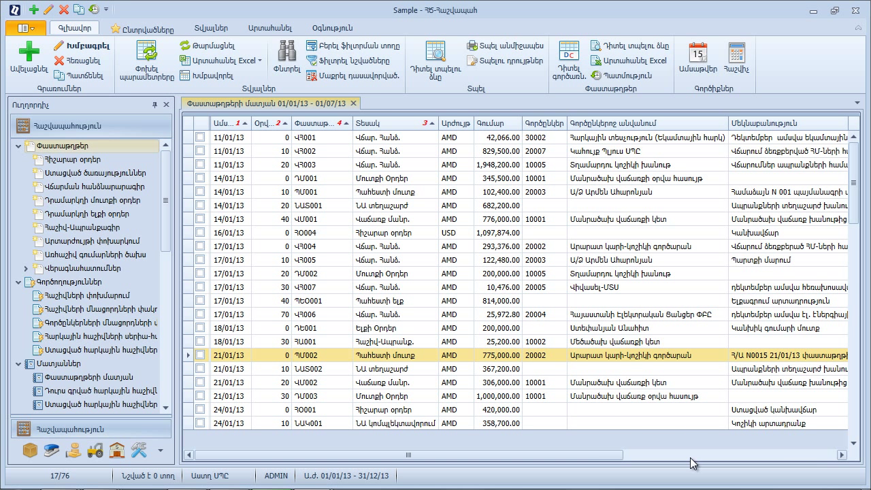
left_click_drag(596, 452, 774, 445)
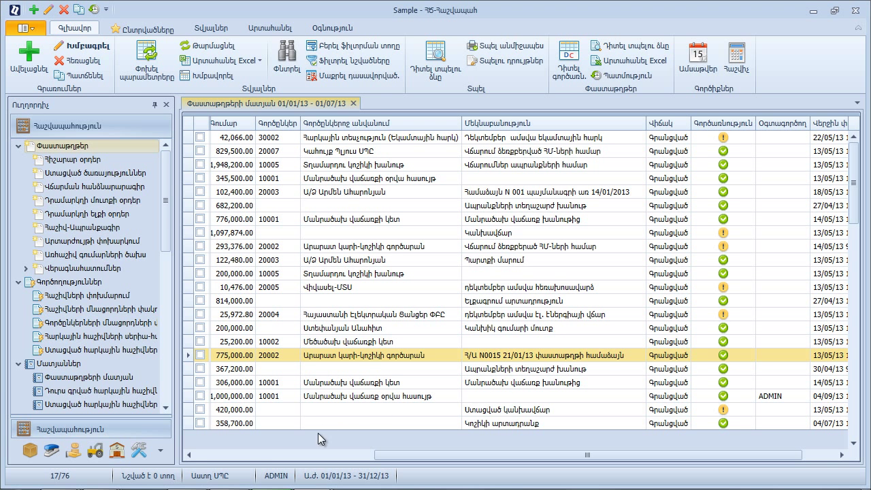
Step: Return to the open cash receipt order and set its currency amount to 1,200,000
mouse_move(311, 476)
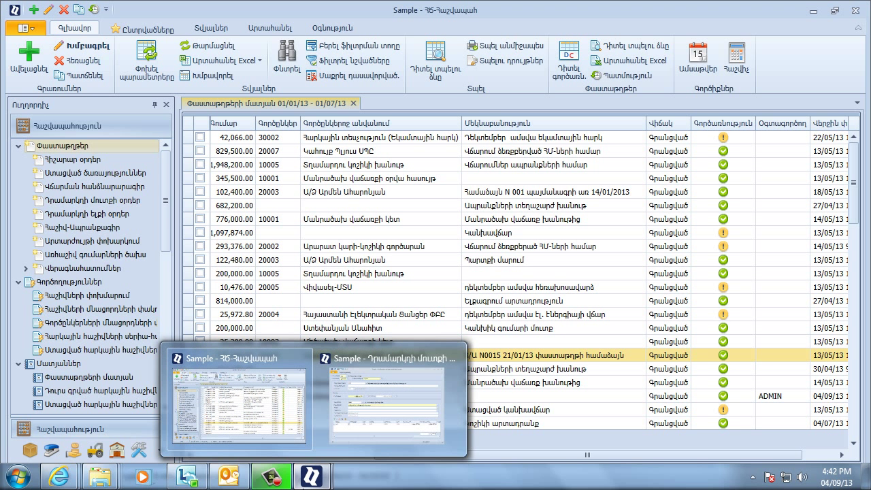
left_click(368, 418)
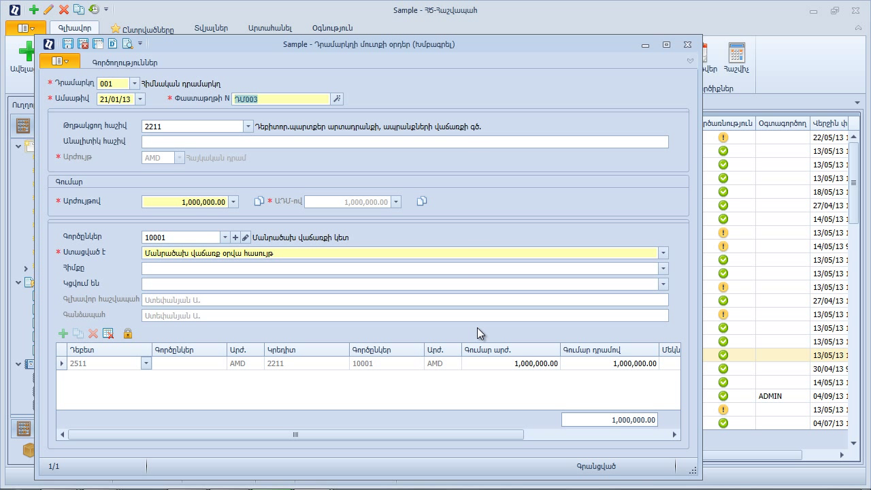
left_click_drag(181, 201, 229, 206)
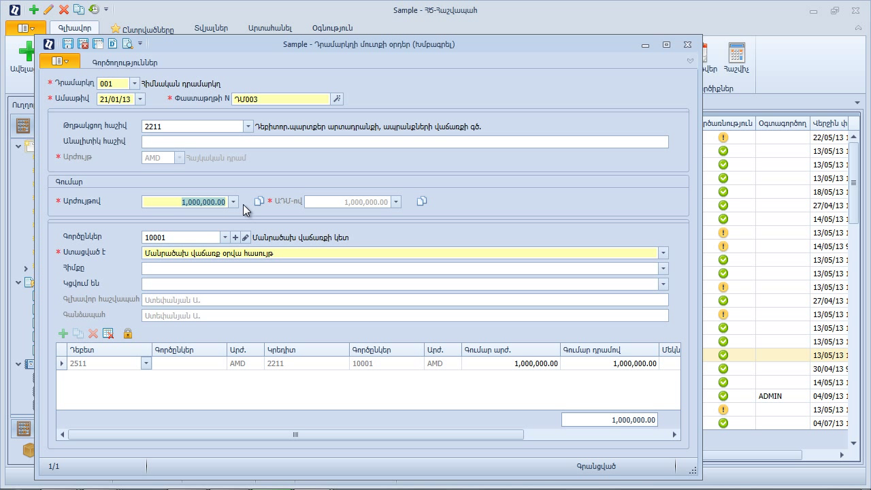
type("1200000")
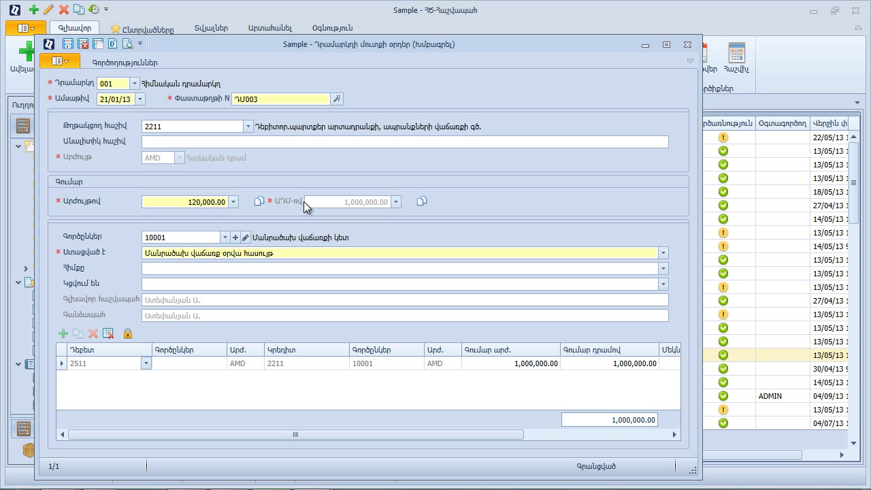
key("Tab")
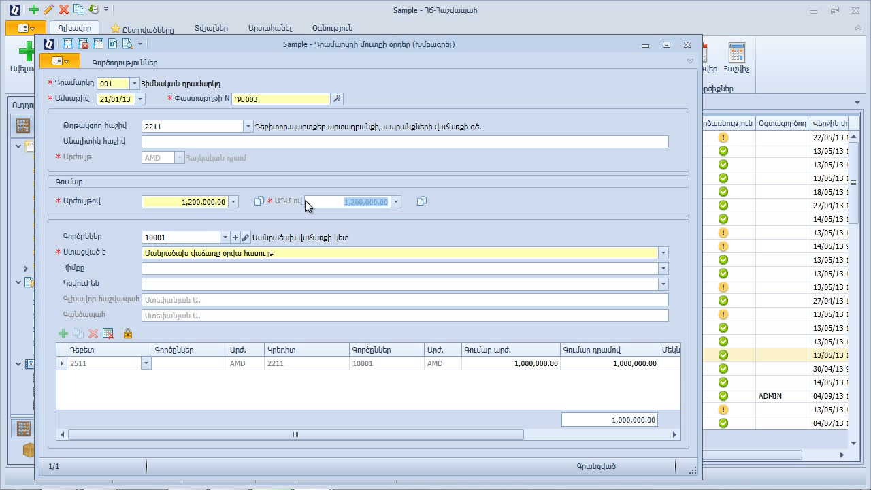
key("Tab")
Step: Enable transaction editing in the order and add an entry debiting 22611 and crediting 2611 for 100,000 AMD
left_click(128, 334)
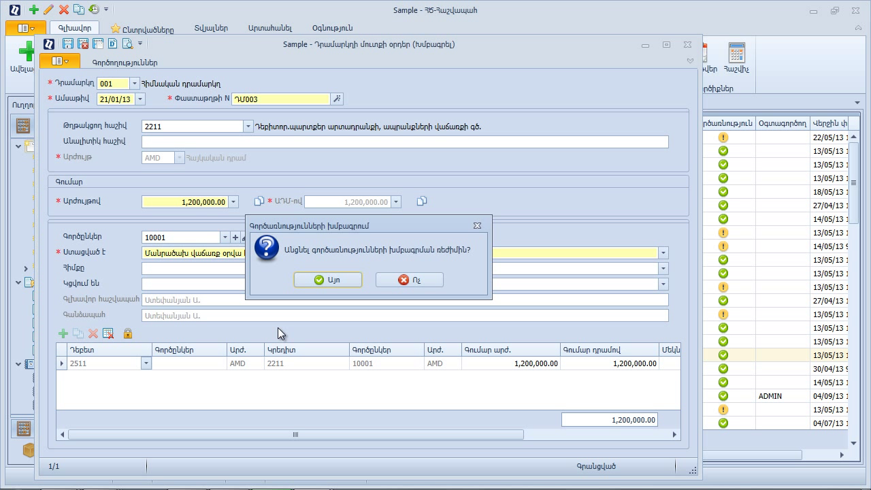
left_click(340, 284)
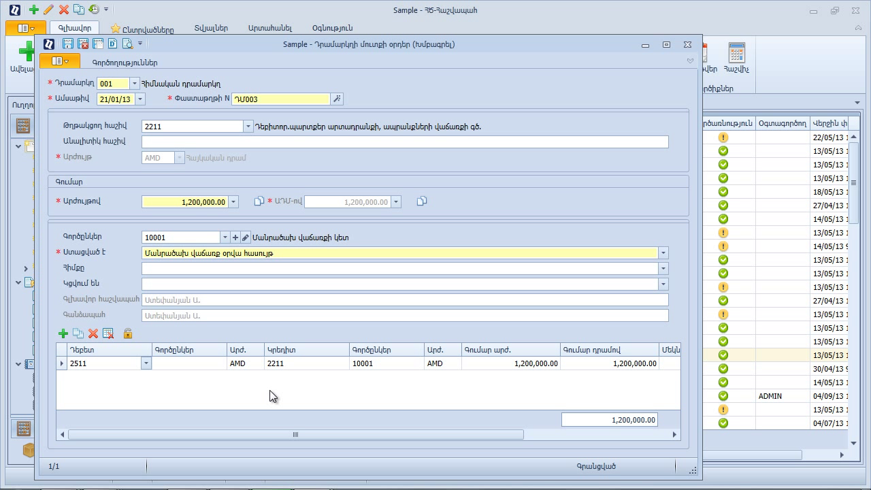
left_click(63, 333)
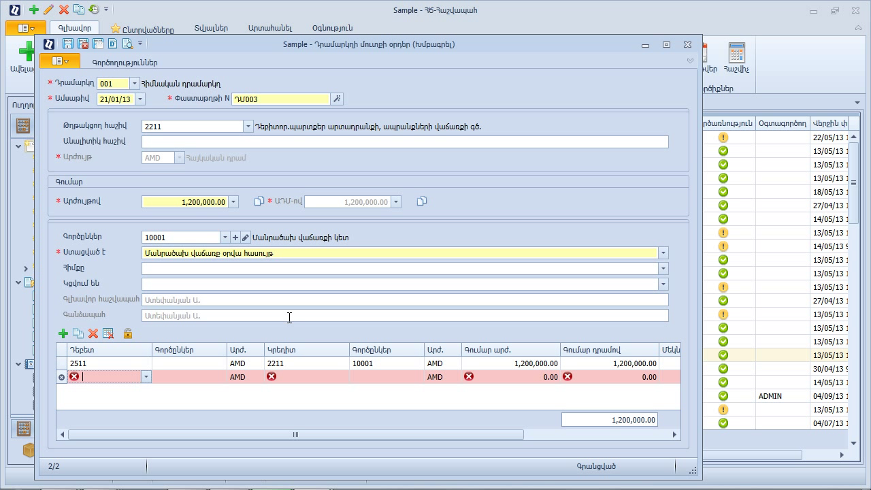
type("22611")
key("Tab")
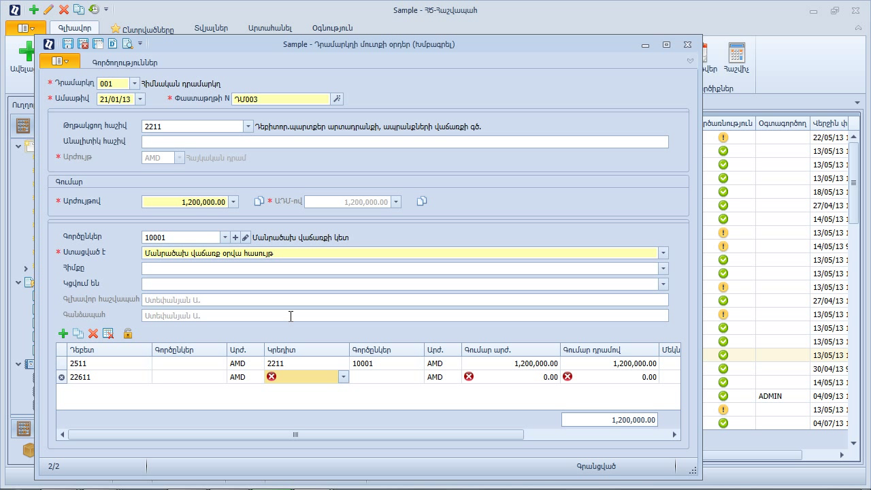
type("2611")
key("Tab")
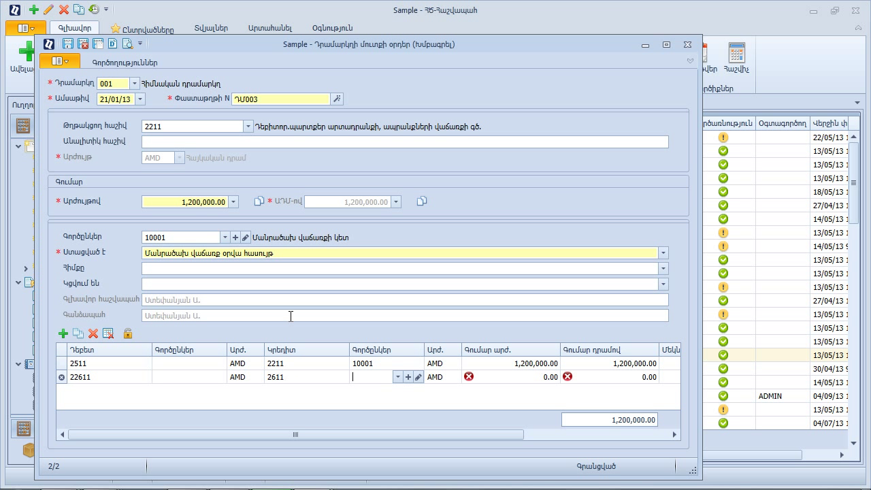
key("Tab")
type("100,000")
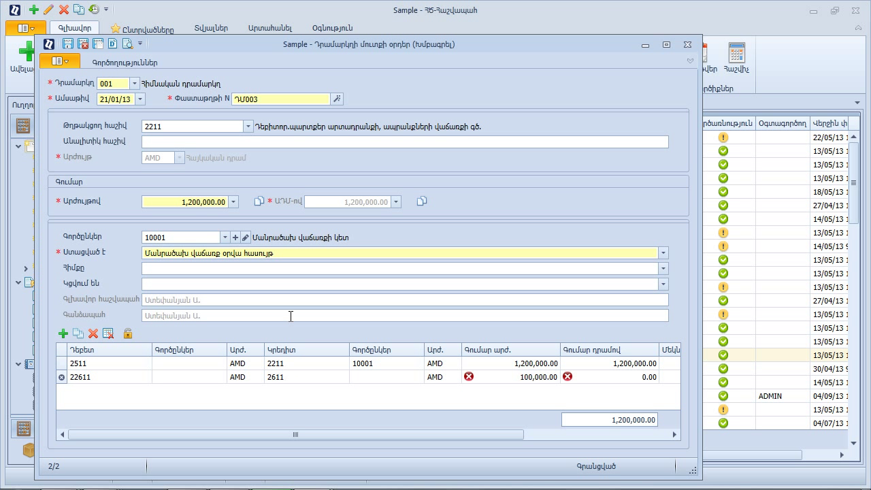
key("Tab")
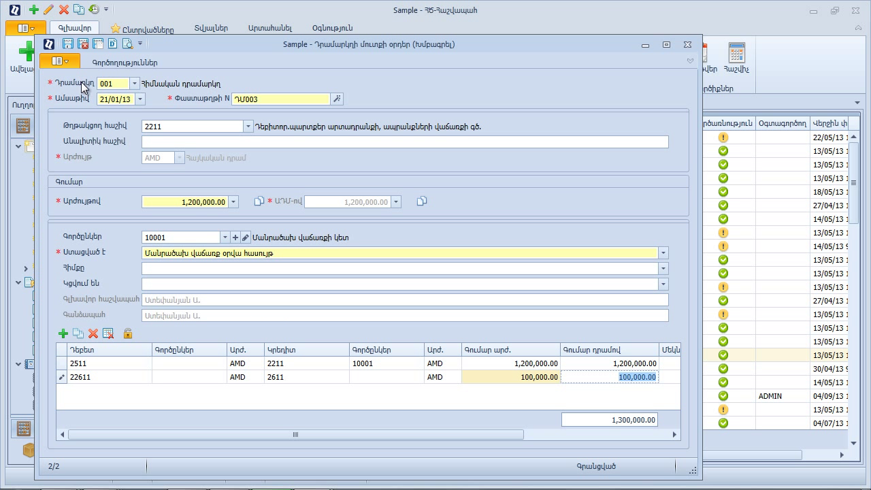
Step: Save the edited cash receipt order and select its row in the document journal
left_click(71, 44)
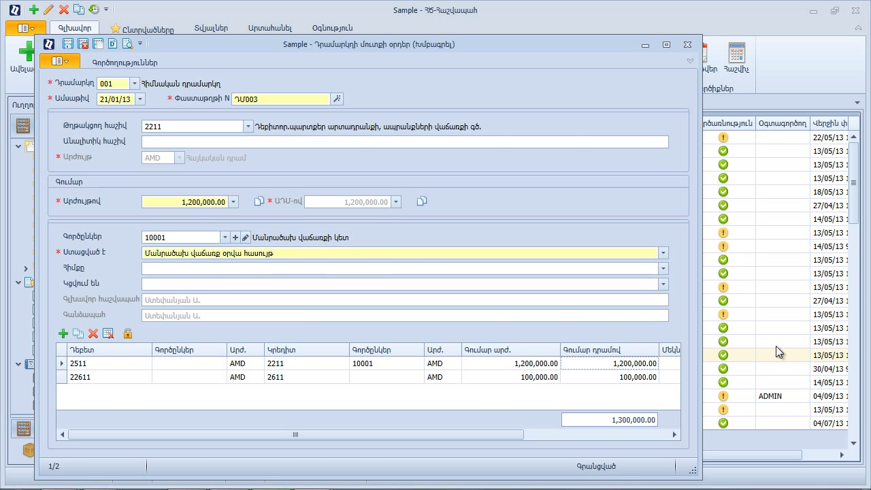
key("Escape")
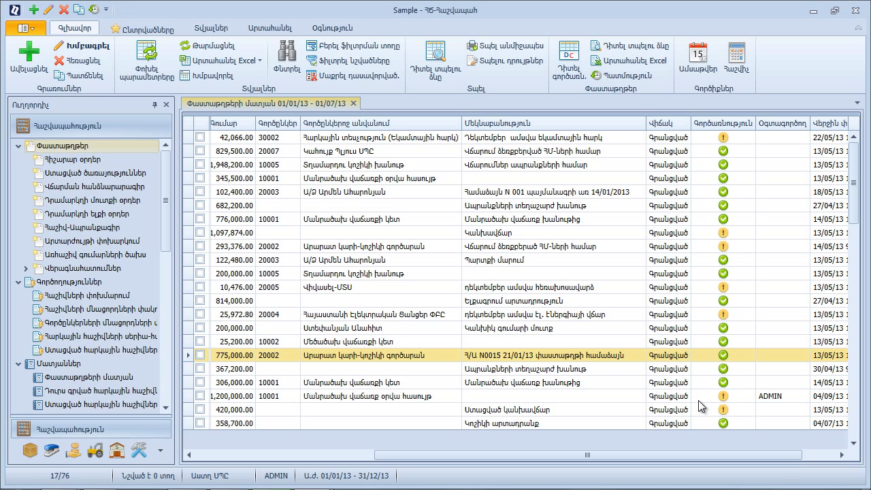
left_click(699, 401)
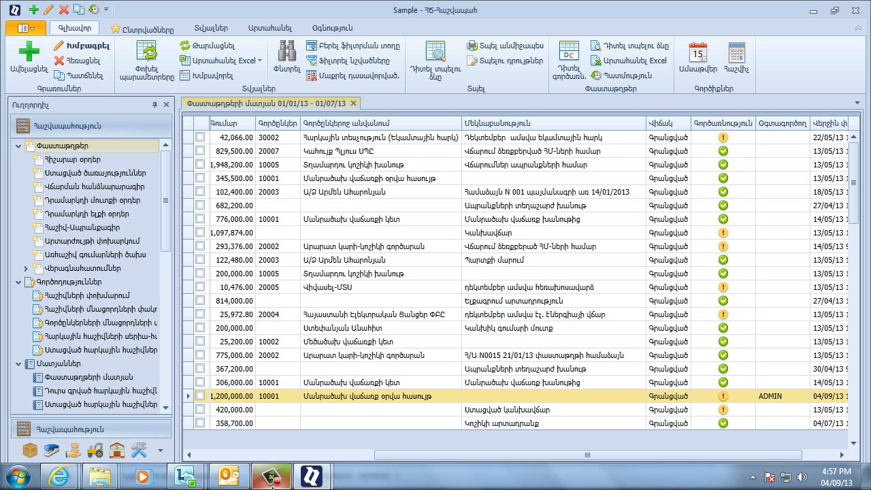
Step: Return to the open cash receipt order and save it as a draft
mouse_move(311, 476)
left_click(381, 415)
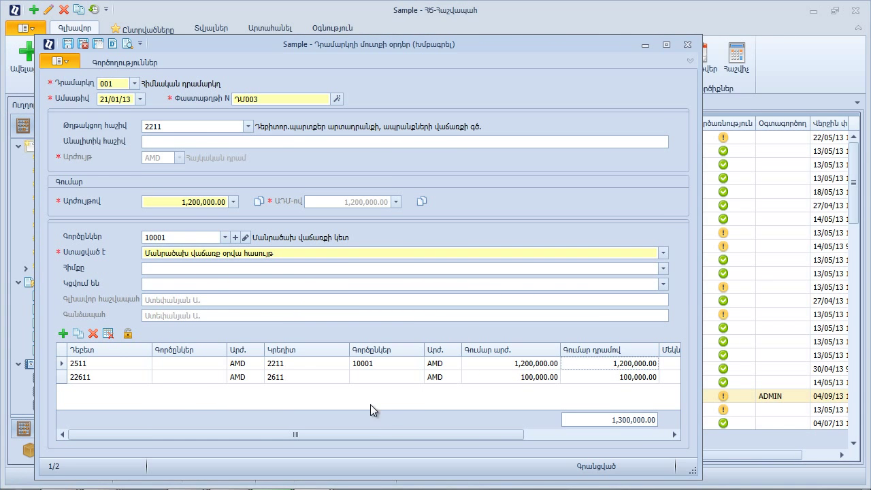
left_click(111, 45)
left_click(760, 393)
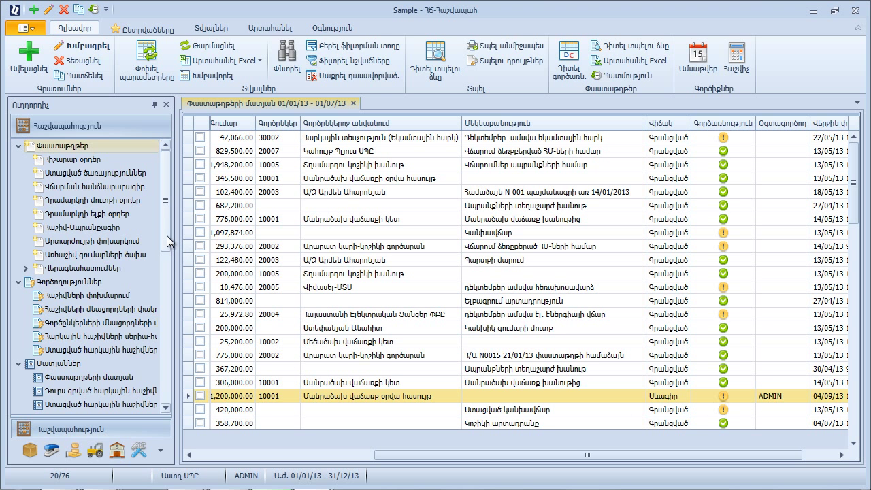
Step: Generate the draft transactions journal for the period 01/01/13 to 31/01/13
left_click_drag(166, 235, 170, 317)
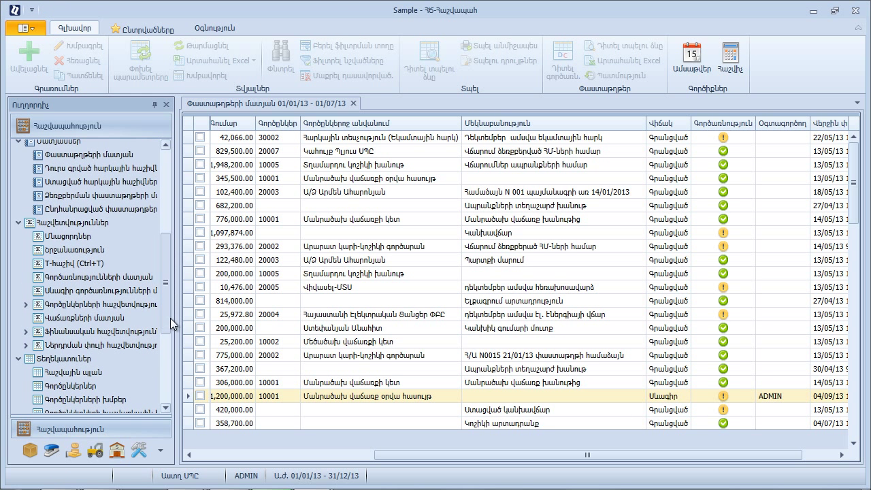
double_click(117, 293)
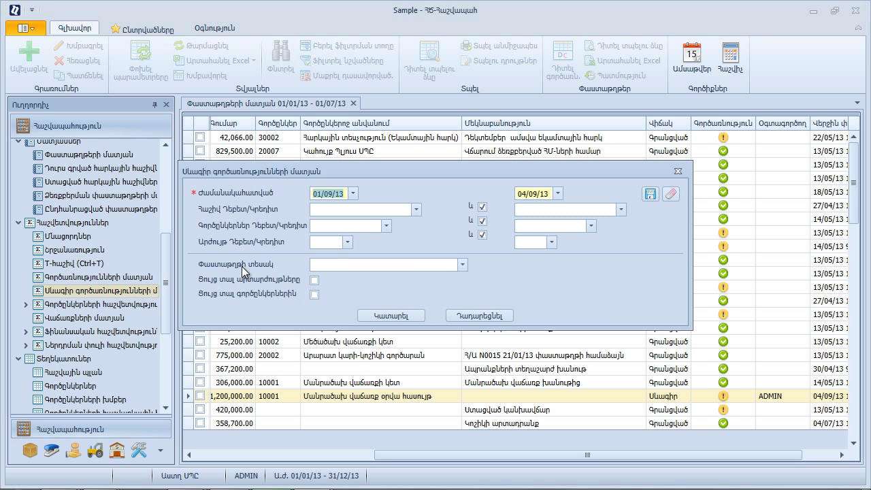
type("01/01/13")
key("Tab")
type("31/01/13")
left_click(381, 312)
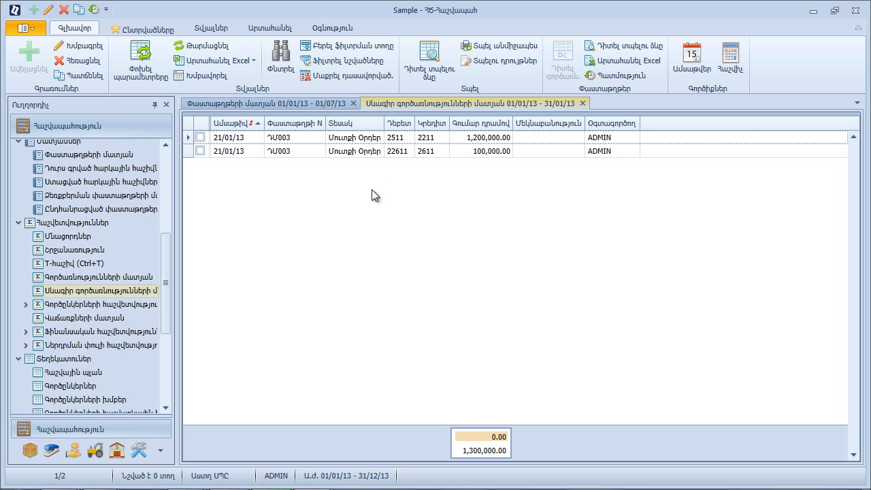
Step: Open the cash receipt order from its first draft transaction for editing, register it, and return to the draft journal
right_click(364, 140)
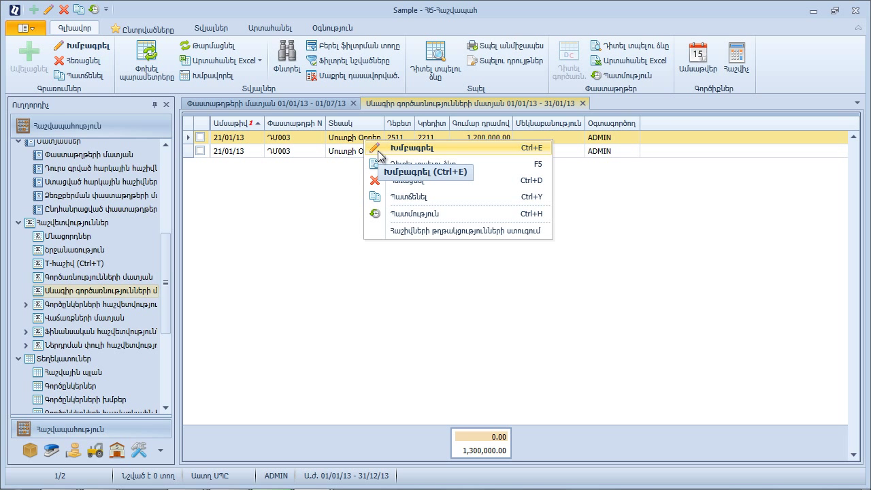
left_click(377, 150)
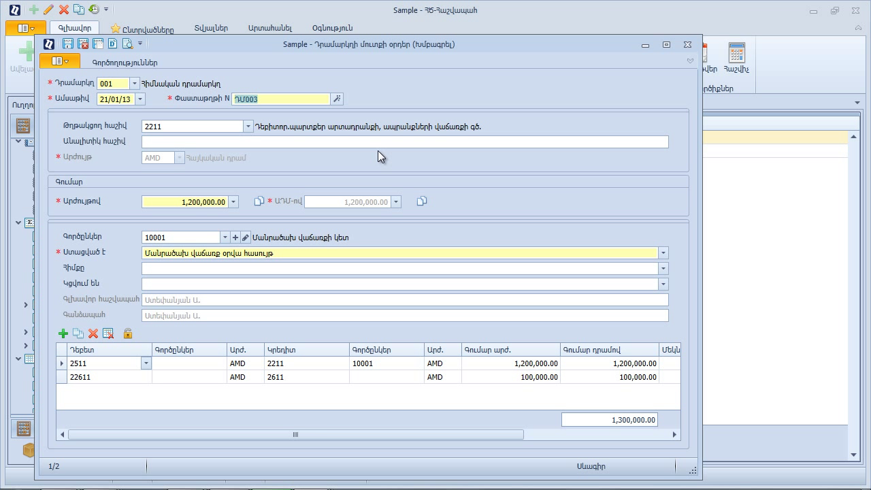
left_click(68, 45)
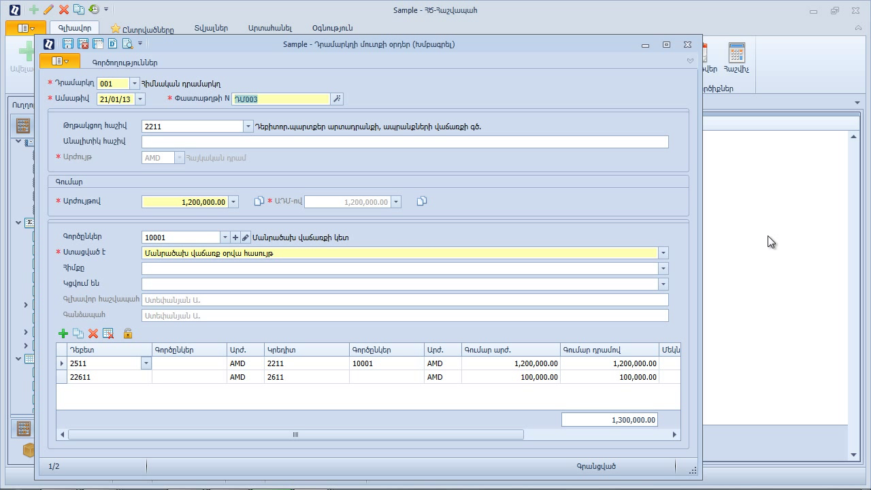
key("Escape")
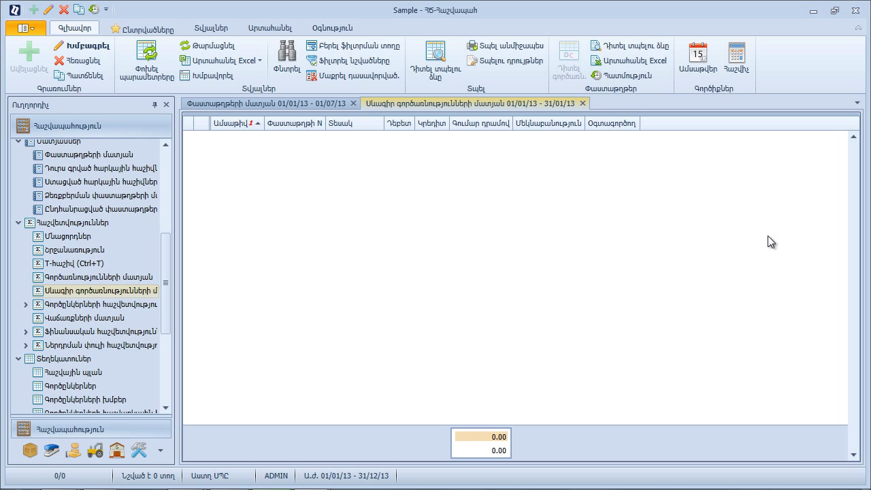
Step: Return to the document journal and open the 21/01/13 cash receipt order of 1,200,000.00 AMD for editing
left_click(257, 108)
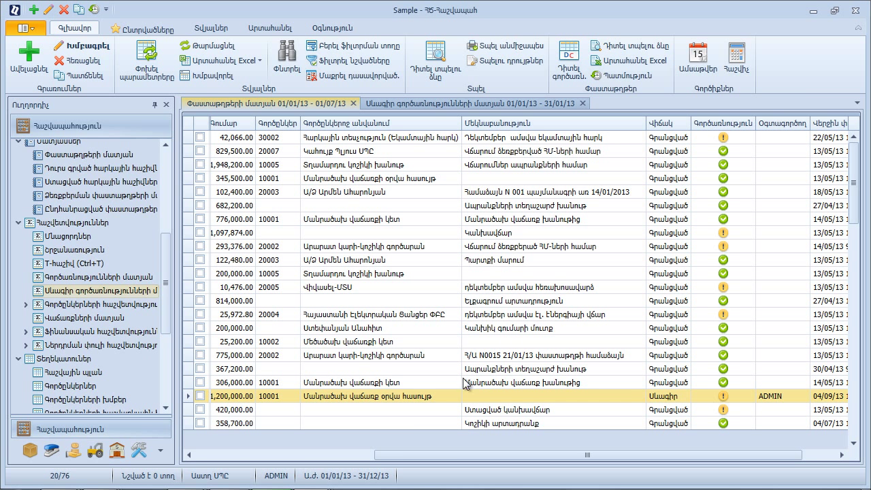
scroll(399, 459, "right", 2)
scroll(224, 466, "left", 2)
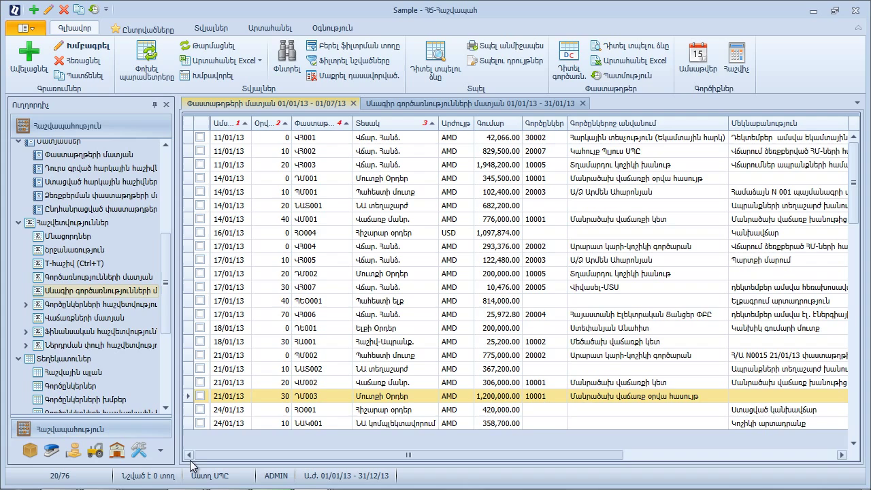
right_click(383, 400)
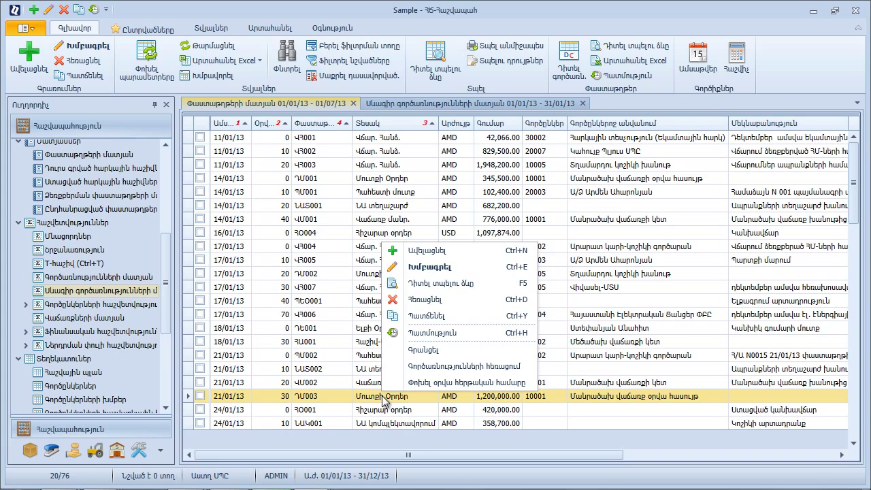
left_click(408, 266)
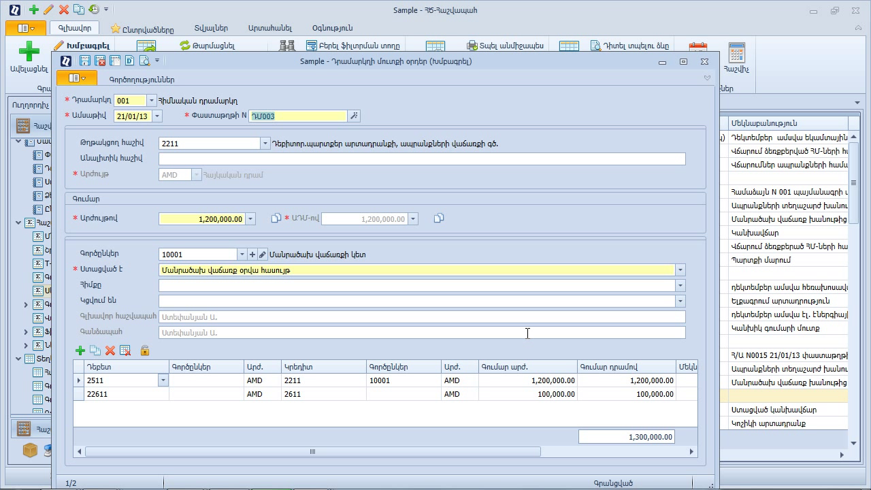
Step: Delete all the order's transactions, regenerate them automatically, and save the order, checking its status columns in the document journal
left_click(126, 350)
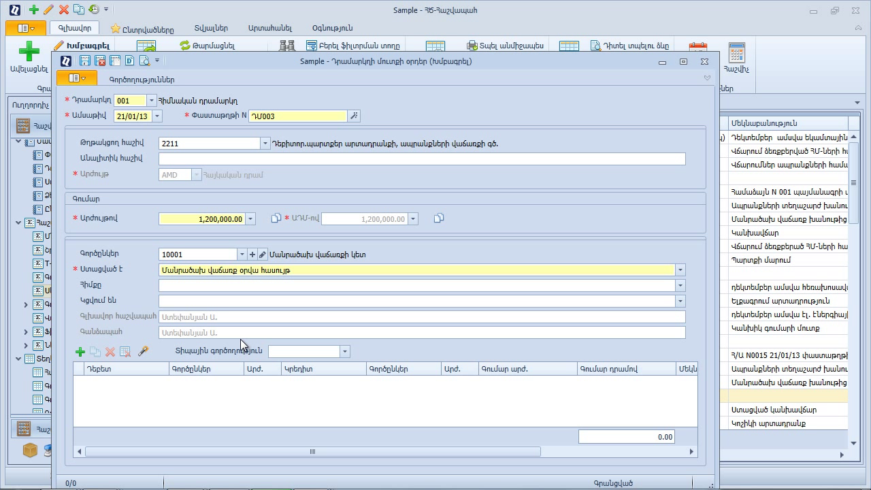
left_click(144, 351)
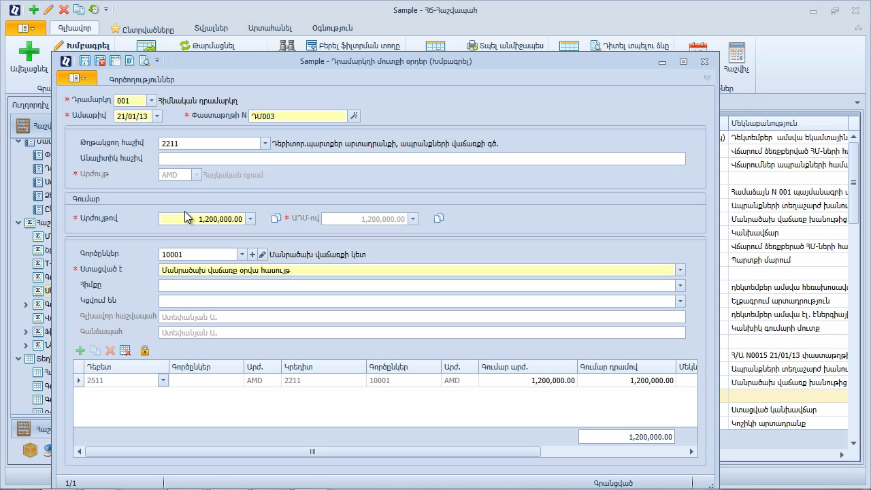
left_click(85, 62)
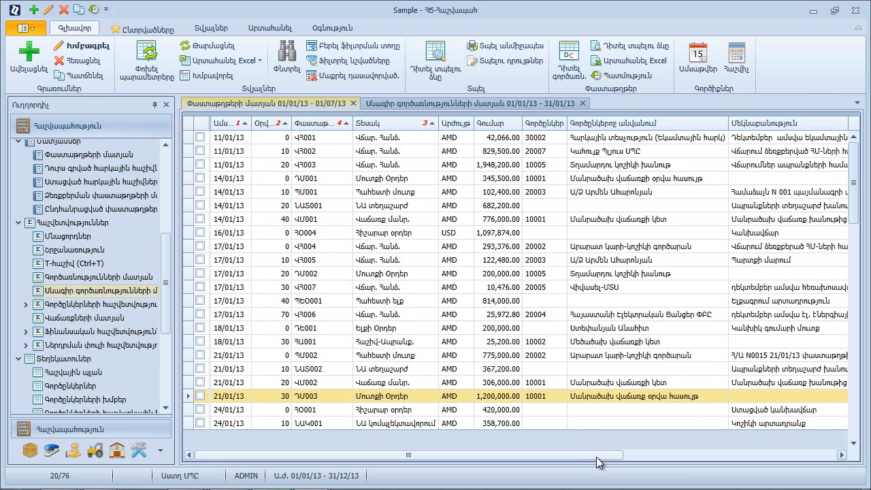
left_click_drag(585, 457, 780, 446)
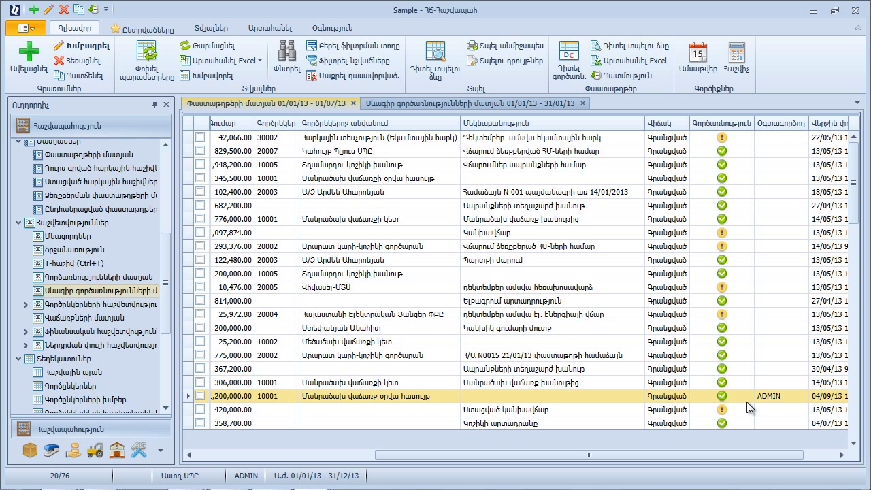